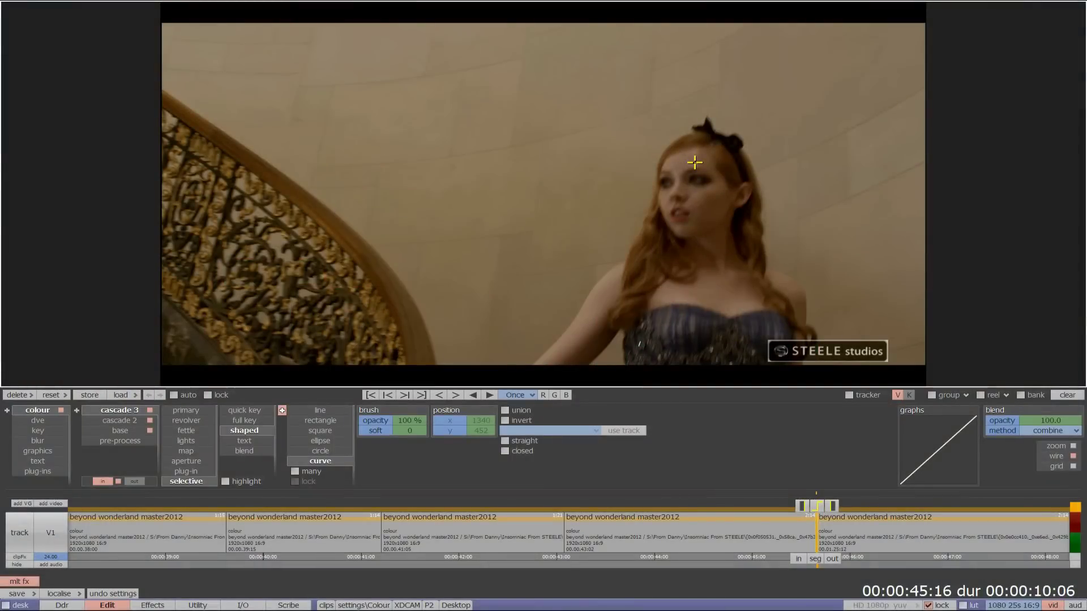
# - Draw a closed curve mask around the woman's face, from forehead round the chin
pyautogui.moveTo(695, 162); pyautogui.dragTo(684, 154)
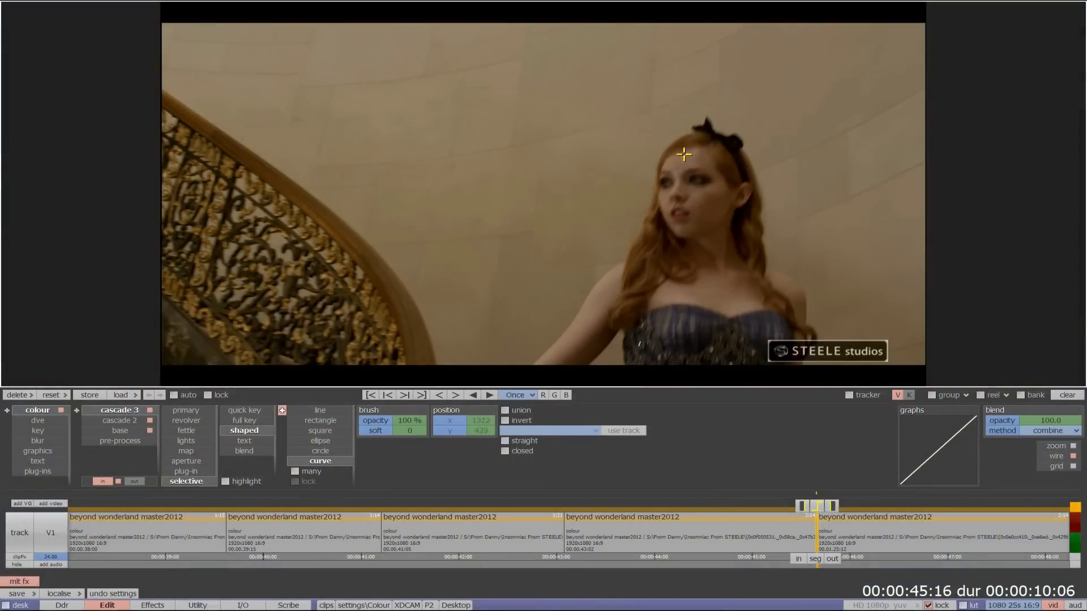
pyautogui.click(661, 156)
pyautogui.click(693, 147)
pyautogui.click(725, 174)
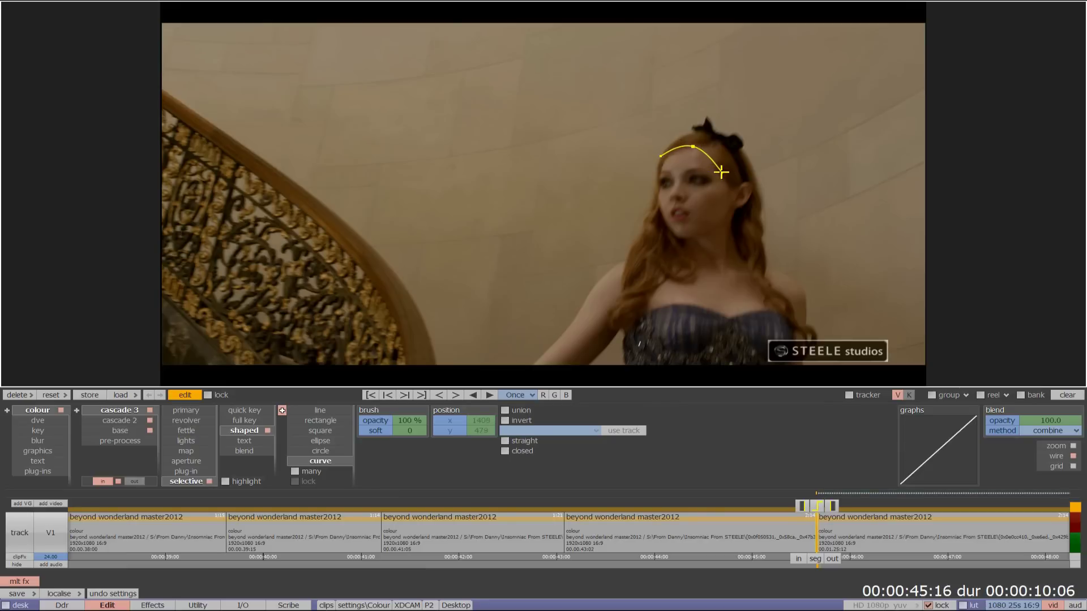
pyautogui.click(736, 208)
pyautogui.click(695, 239)
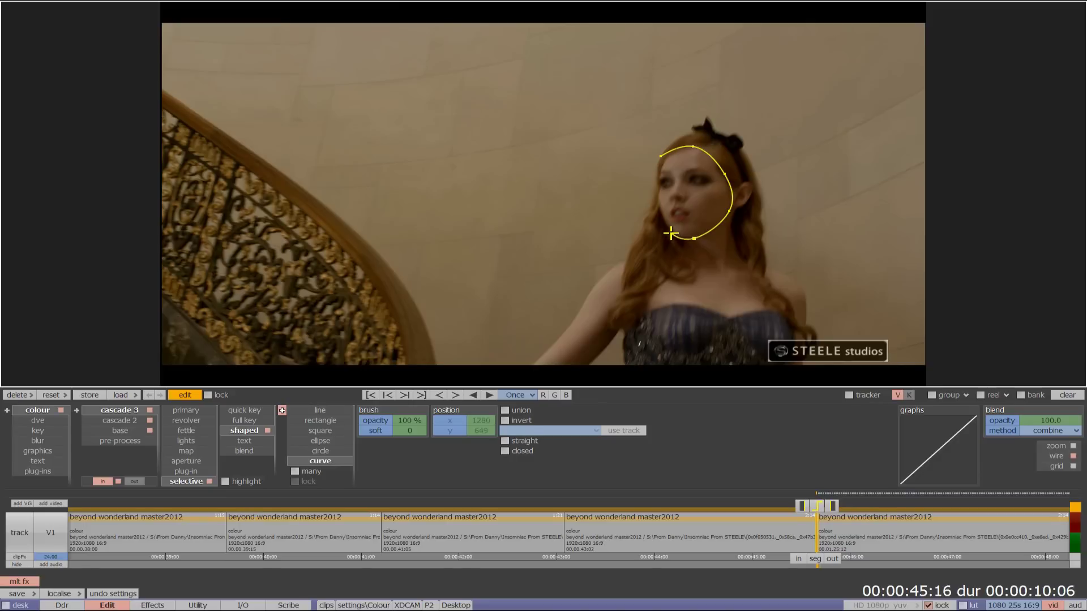
pyautogui.doubleClick(655, 189)
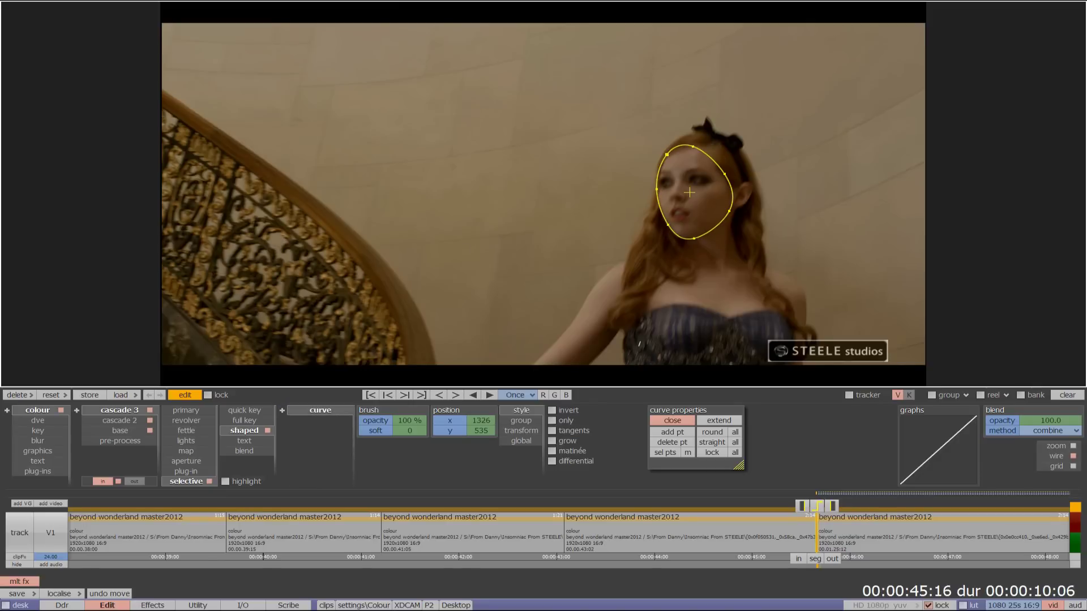
# - Brighten the face inside the mask by raising primary gain and slightly lifting gamma
pyautogui.click(187, 410)
pyautogui.moveTo(478, 418); pyautogui.dragTo(481, 419)
pyautogui.moveTo(369, 418); pyautogui.dragTo(372, 418)
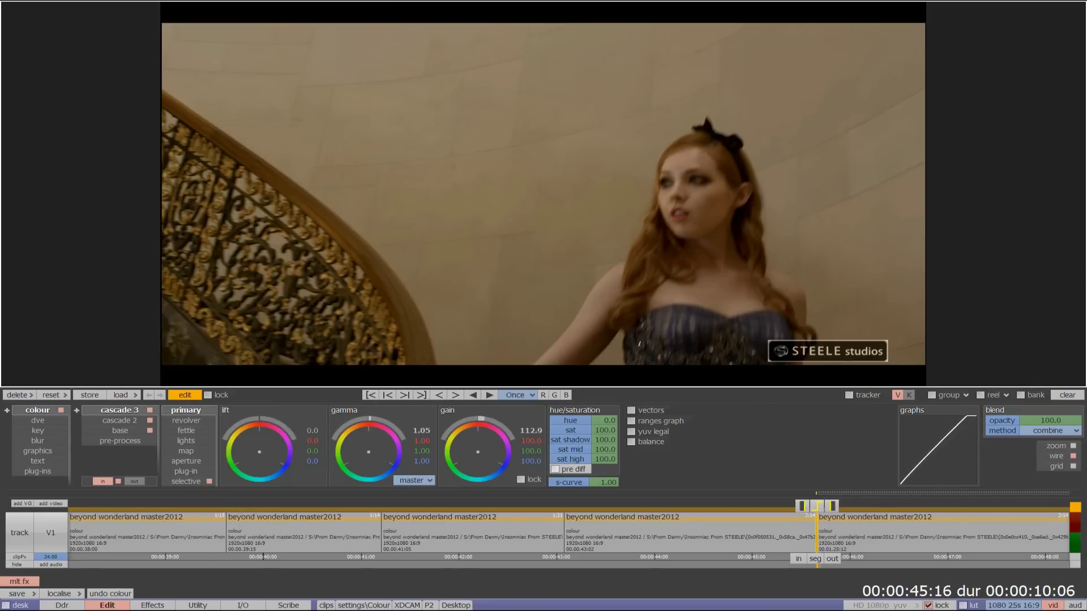
# - Soften the mask edge to 70 and play the shot to review the face grade
pyautogui.click(191, 482)
pyautogui.click(409, 422)
pyautogui.write('7')
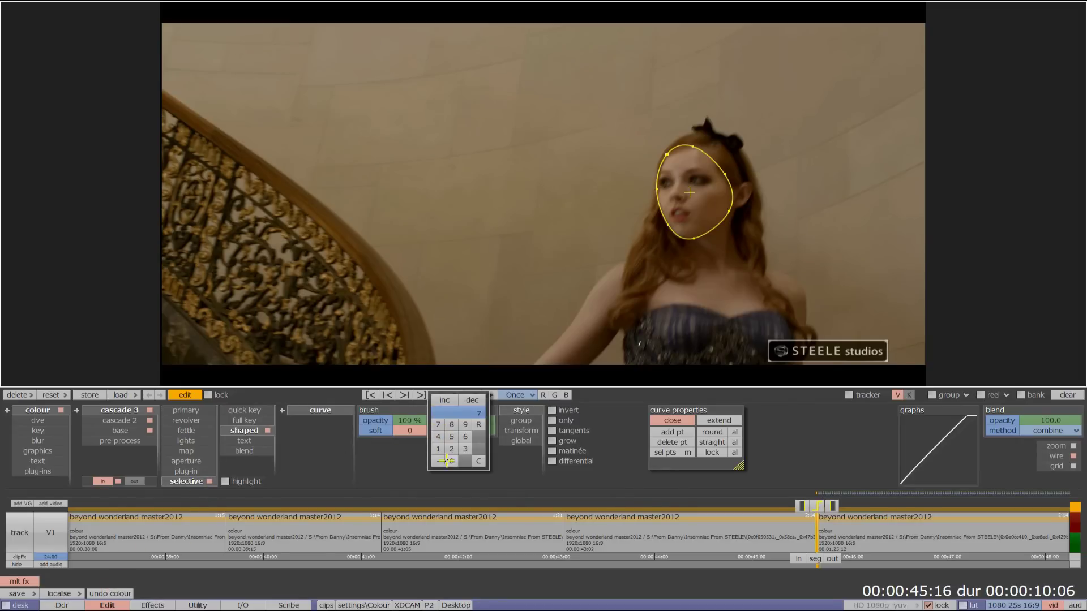
pyautogui.click(446, 461)
pyautogui.click(457, 413)
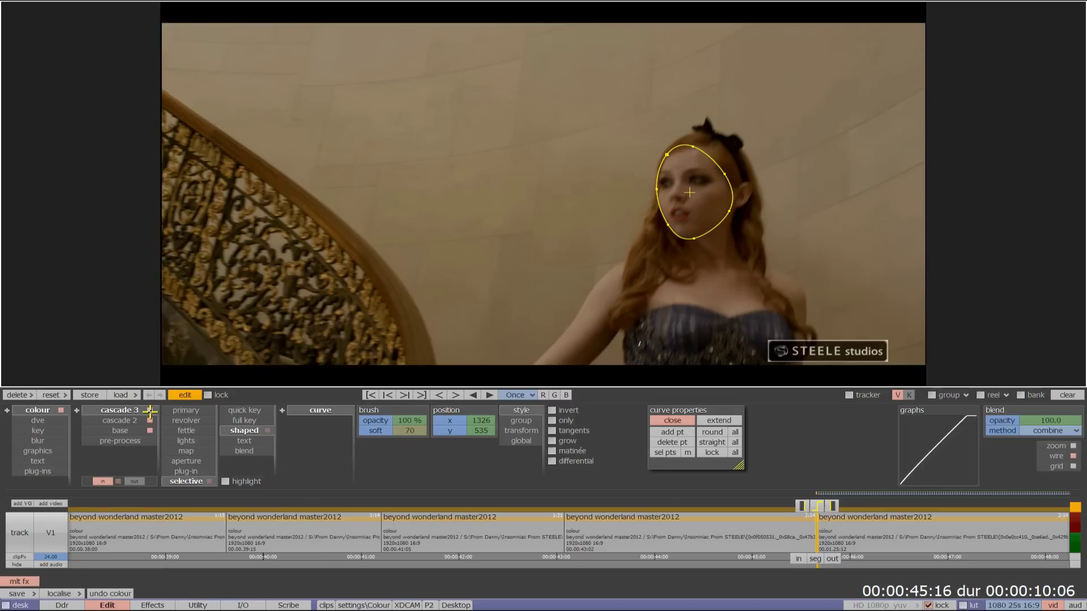
pyautogui.press('space')
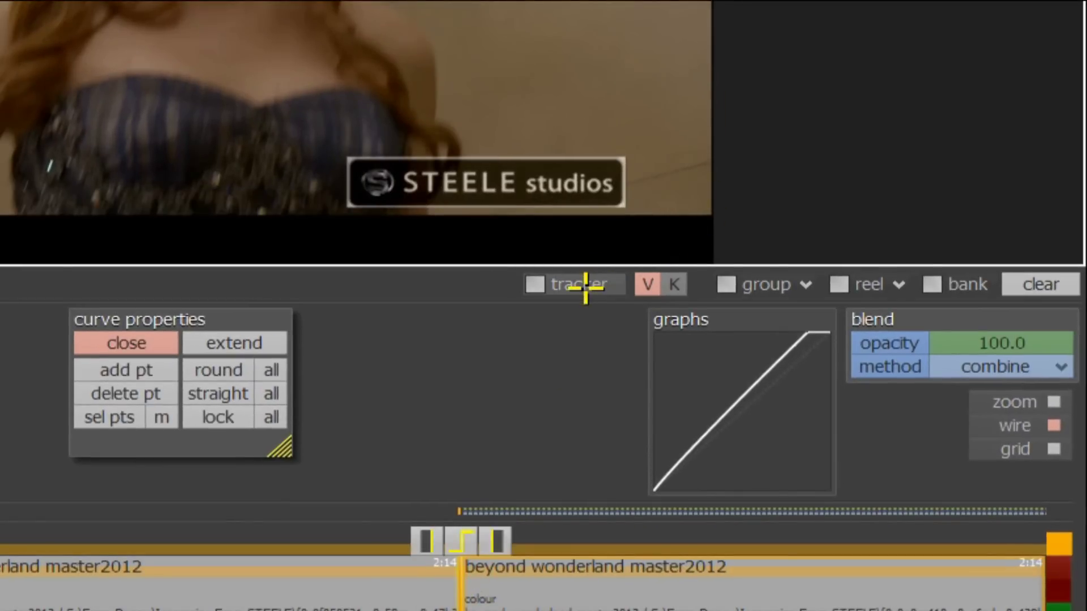
# - Enable tracking on the face mask and choose Mocha Tracker over Point Tracker as the method
pyautogui.click(584, 286)
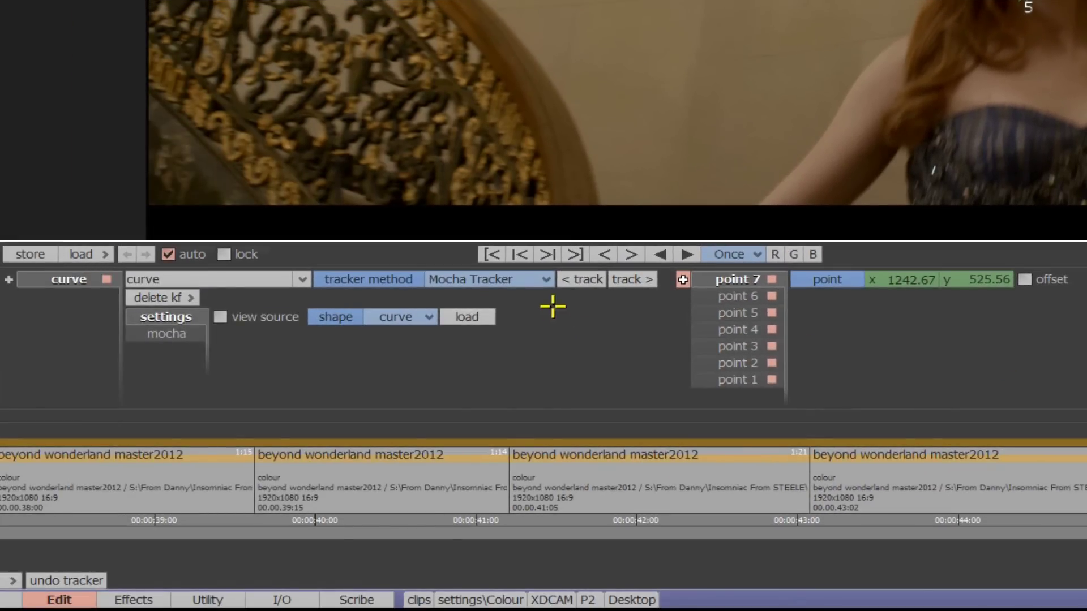
pyautogui.click(542, 283)
pyautogui.click(536, 280)
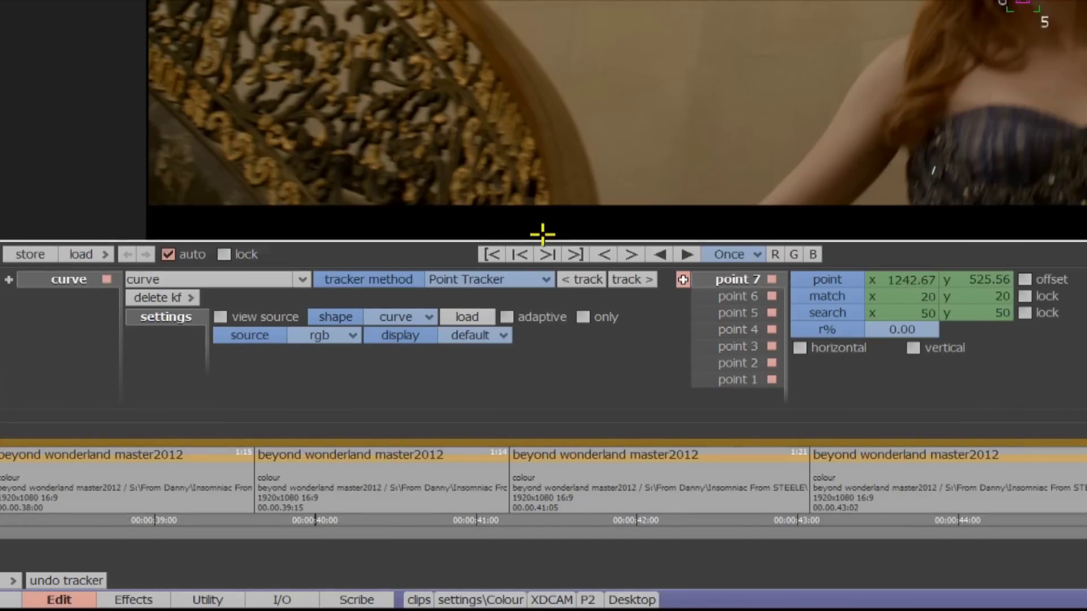
pyautogui.click(539, 278)
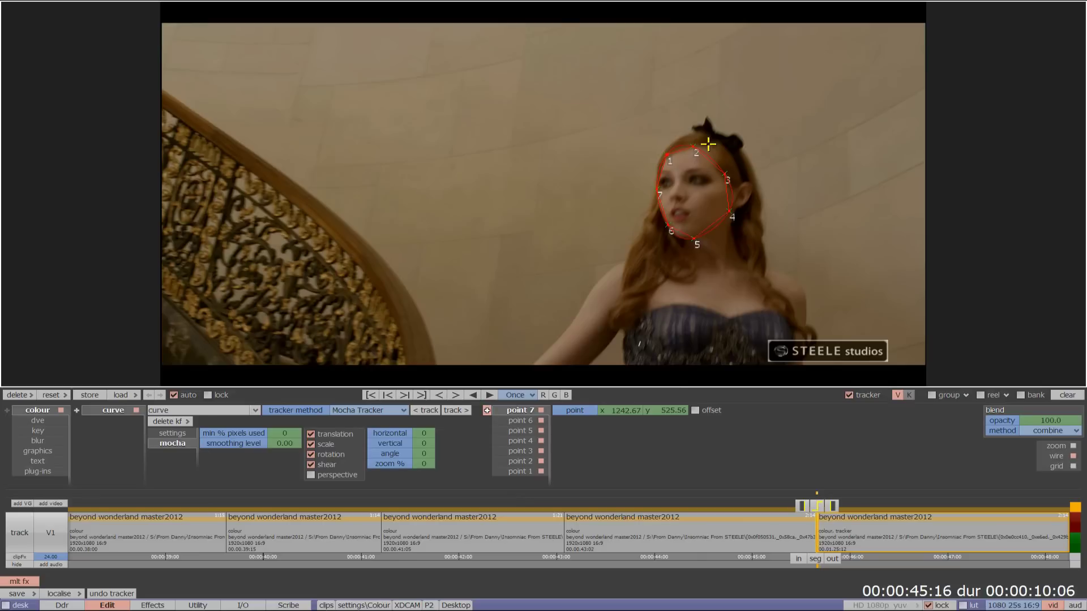
# - With view source on, track the mask forward through the shot, return to the shape and loop playback
pyautogui.click(172, 433)
pyautogui.click(221, 434)
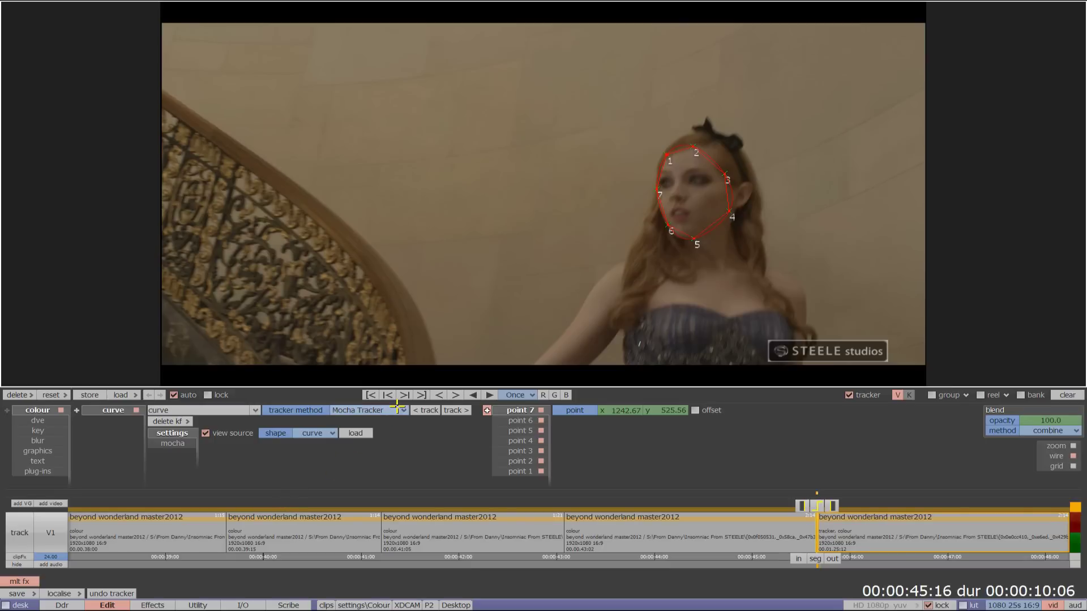
pyautogui.click(457, 411)
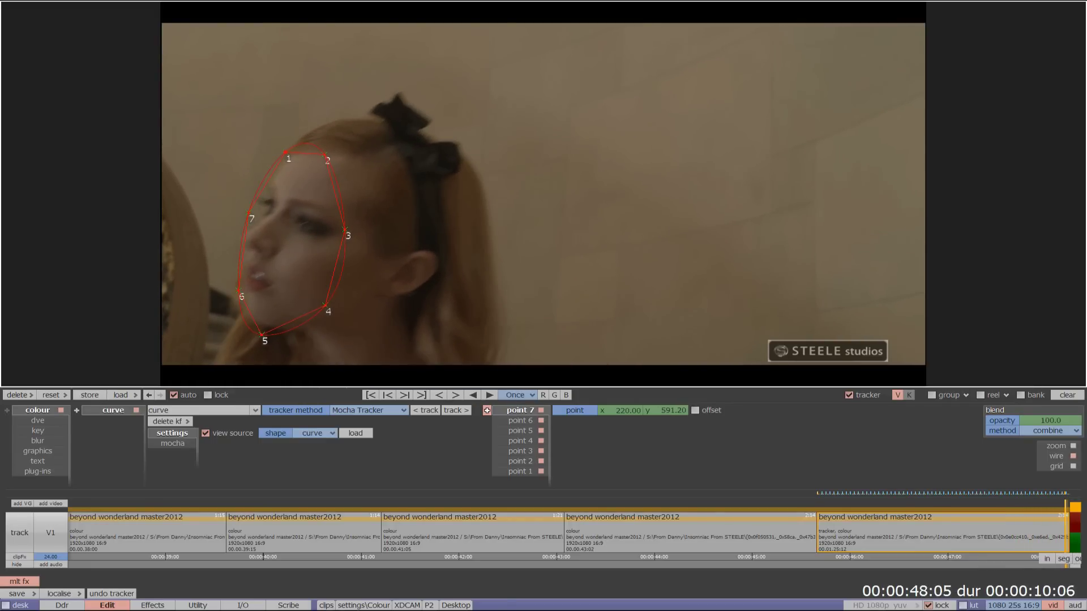
pyautogui.click(865, 397)
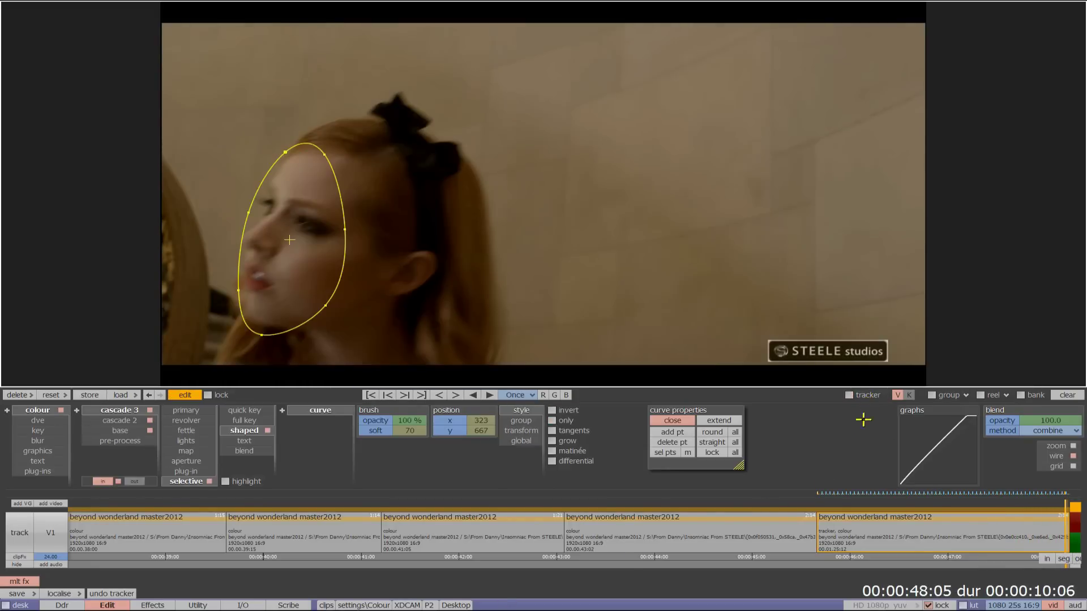
pyautogui.press('space')
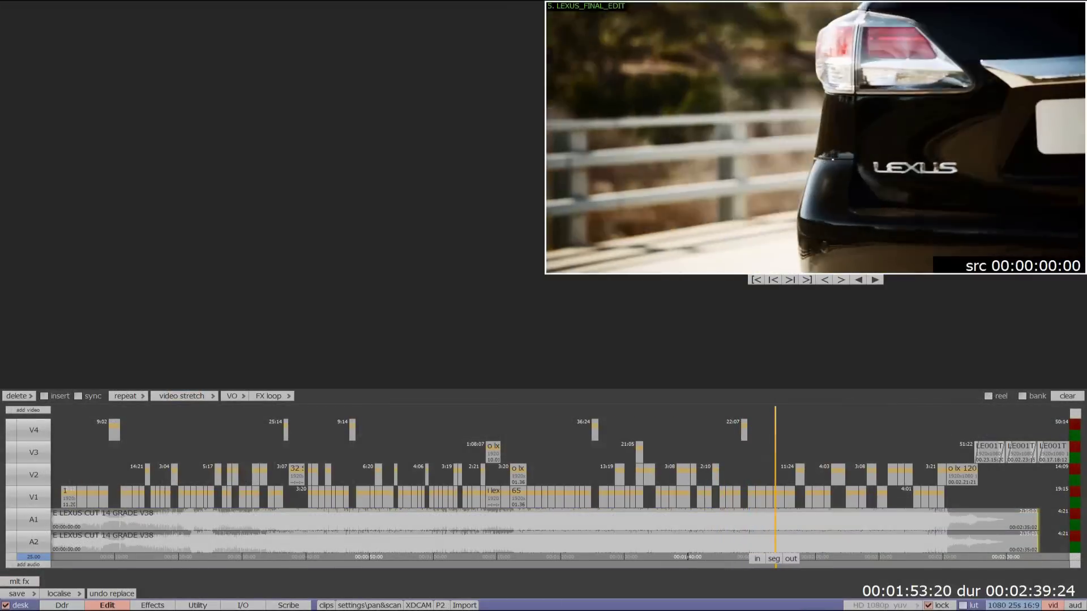
# - Scrub back to the Lexus rear close-up, open its colour effect and enable tracking
pyautogui.moveTo(777, 494); pyautogui.dragTo(766, 494)
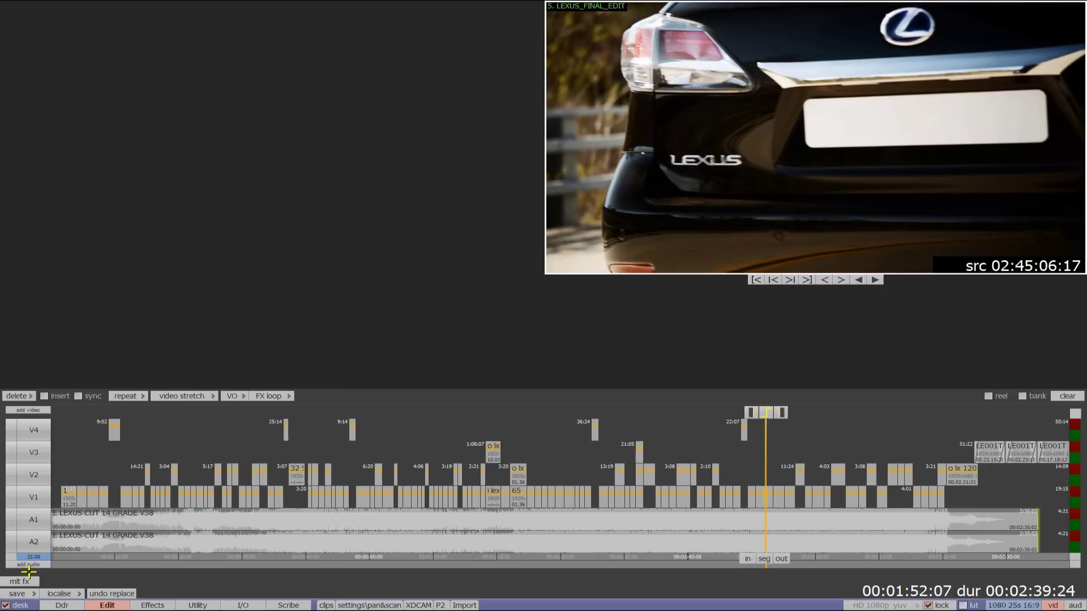
pyautogui.click(26, 580)
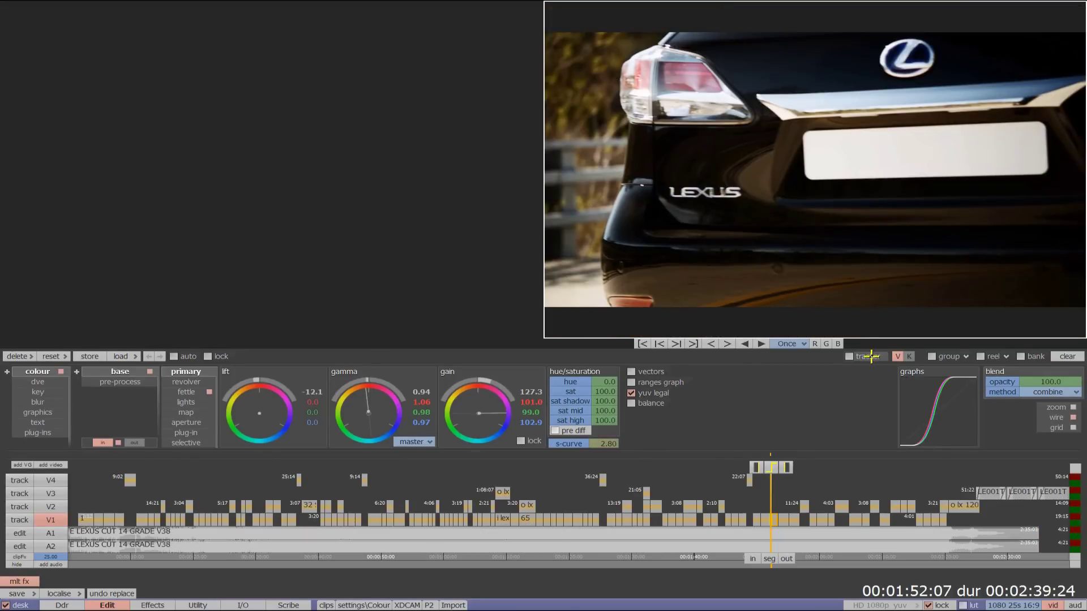
pyautogui.click(872, 357)
# - With Mocha Tracker selected, place four corner points around the plate and track it forward
pyautogui.click(382, 371)
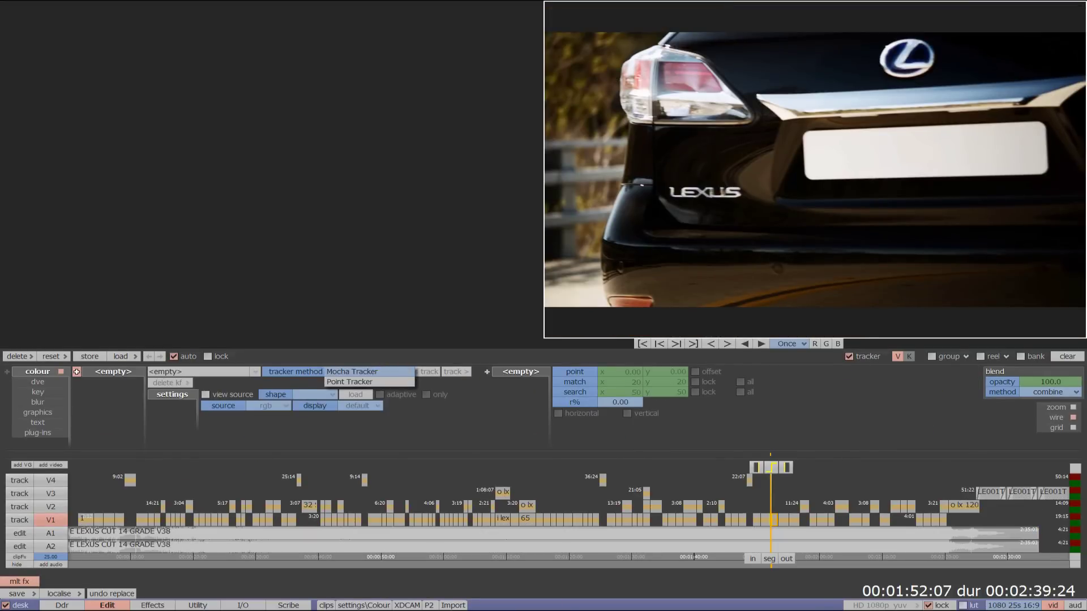
pyautogui.click(352, 371)
pyautogui.click(794, 129)
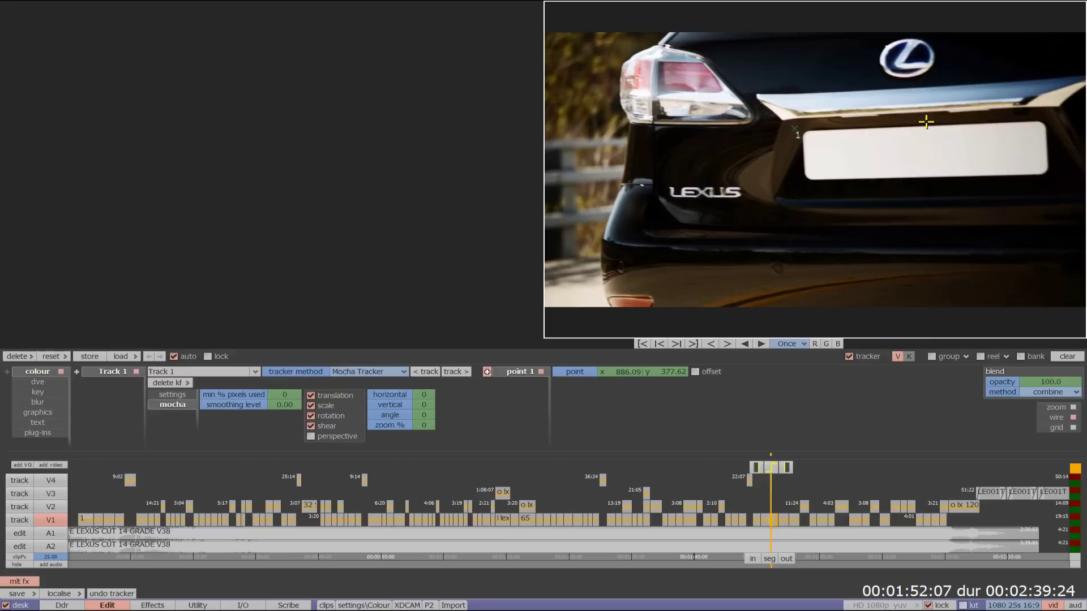
pyautogui.click(1053, 120)
pyautogui.click(1057, 178)
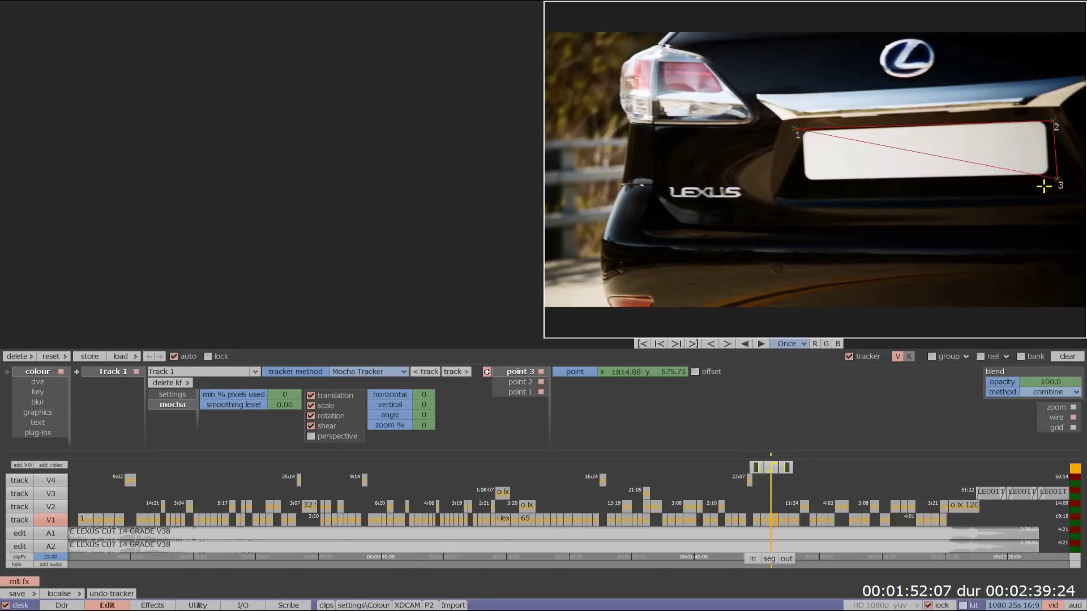
pyautogui.click(798, 184)
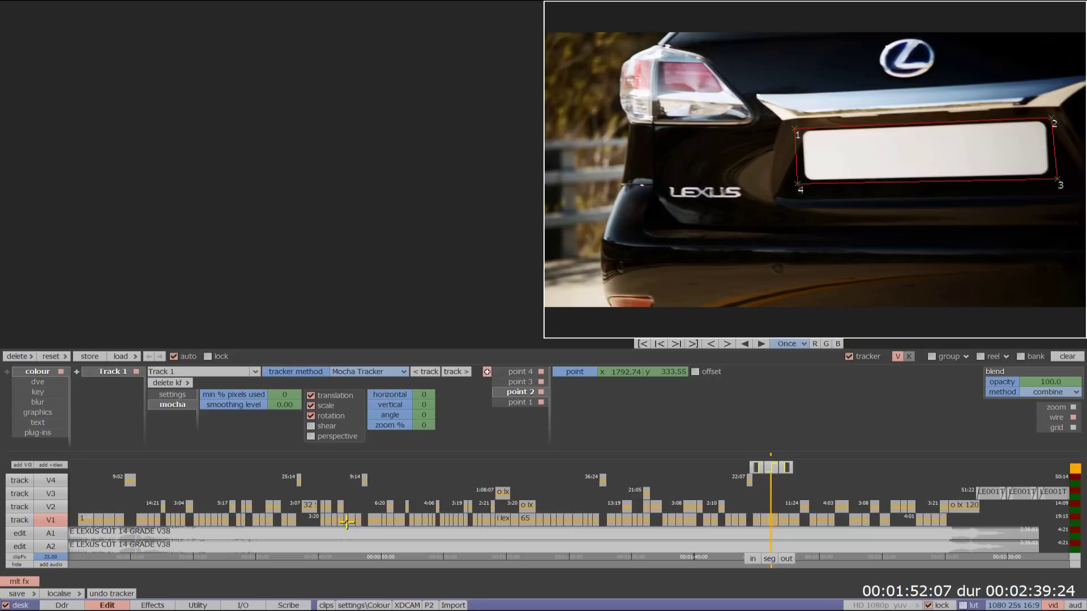
pyautogui.click(454, 372)
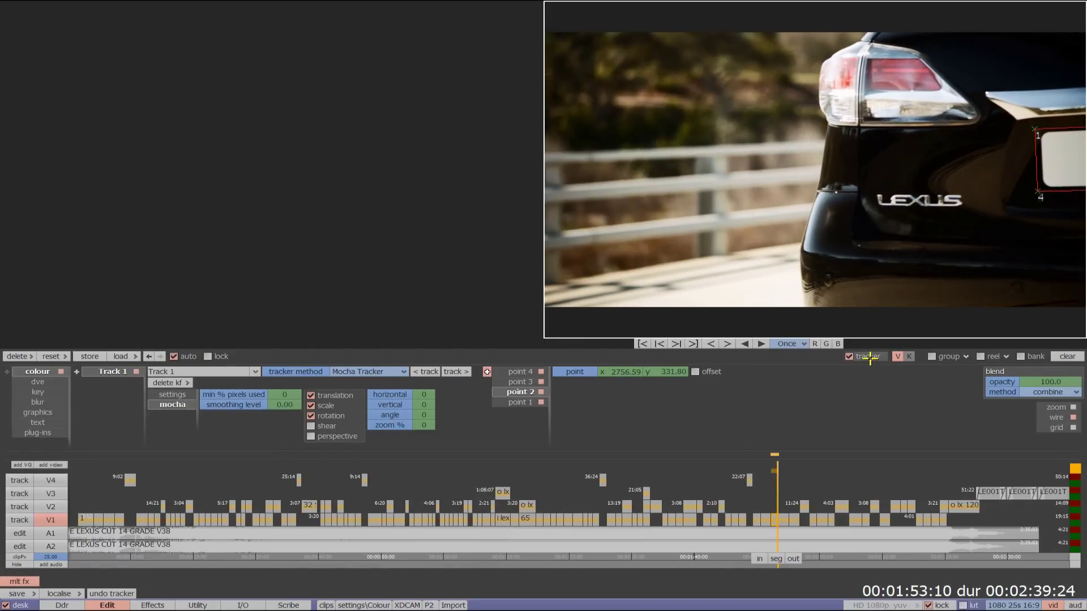
# - From the first frame, place the LEXUS_TRACK_PACK_RX clip on V2 over the car shot
pyautogui.click(870, 357)
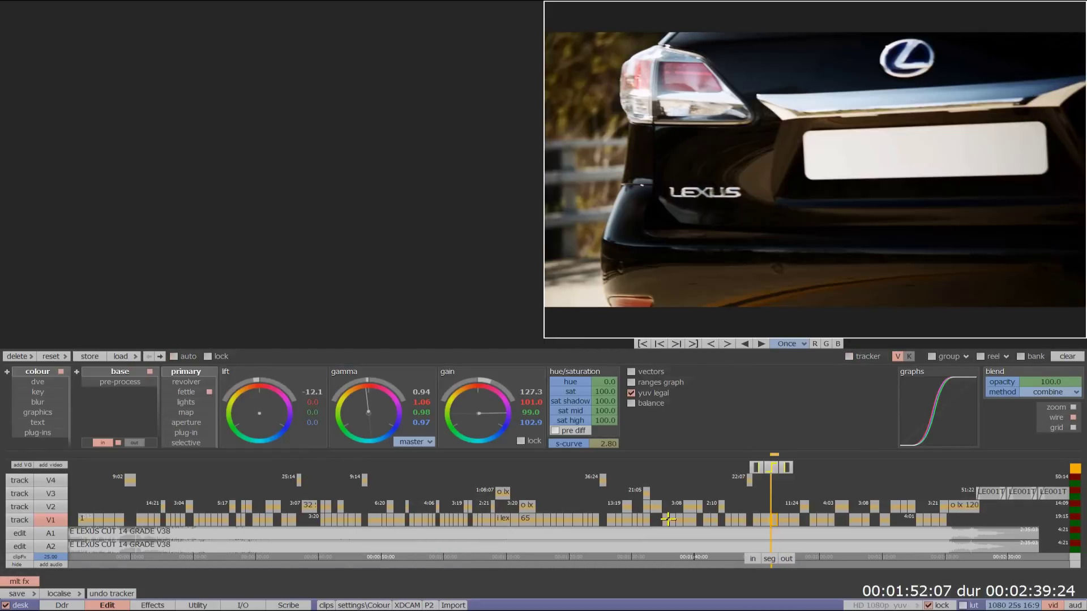
pyautogui.click(52, 507)
pyautogui.click(325, 605)
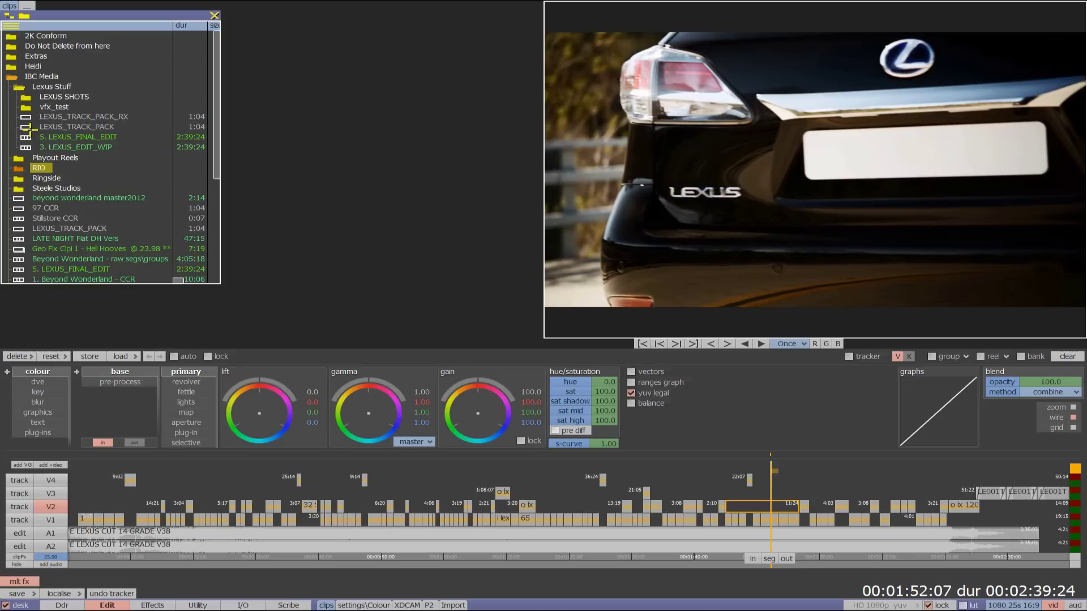
pyautogui.moveTo(38, 116); pyautogui.dragTo(818, 99)
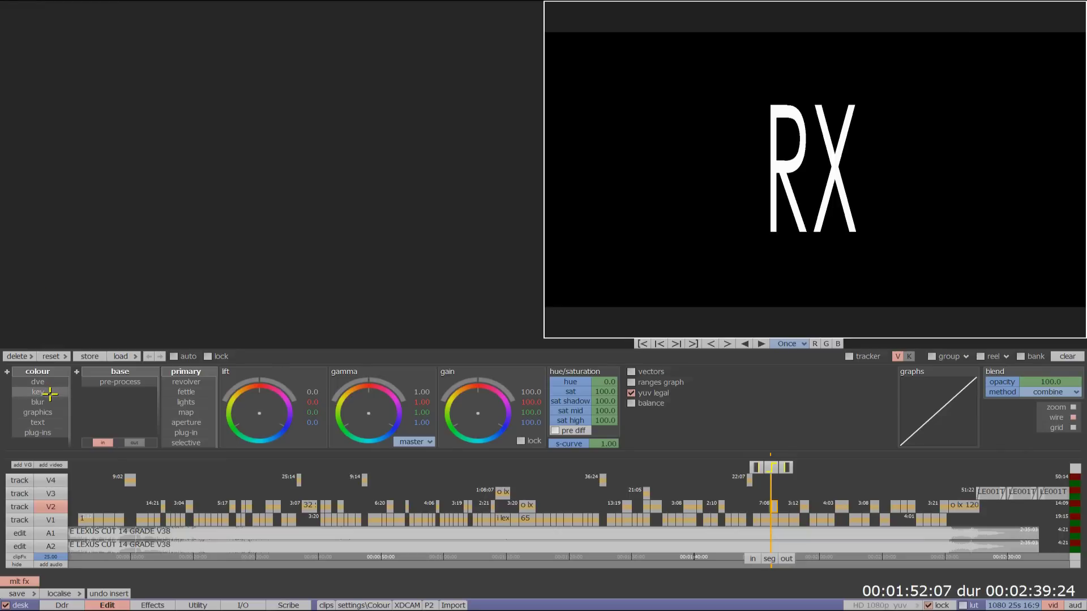
# - Add a chroma key to the RX clip and move colour above the key so the text darkens
pyautogui.click(38, 392)
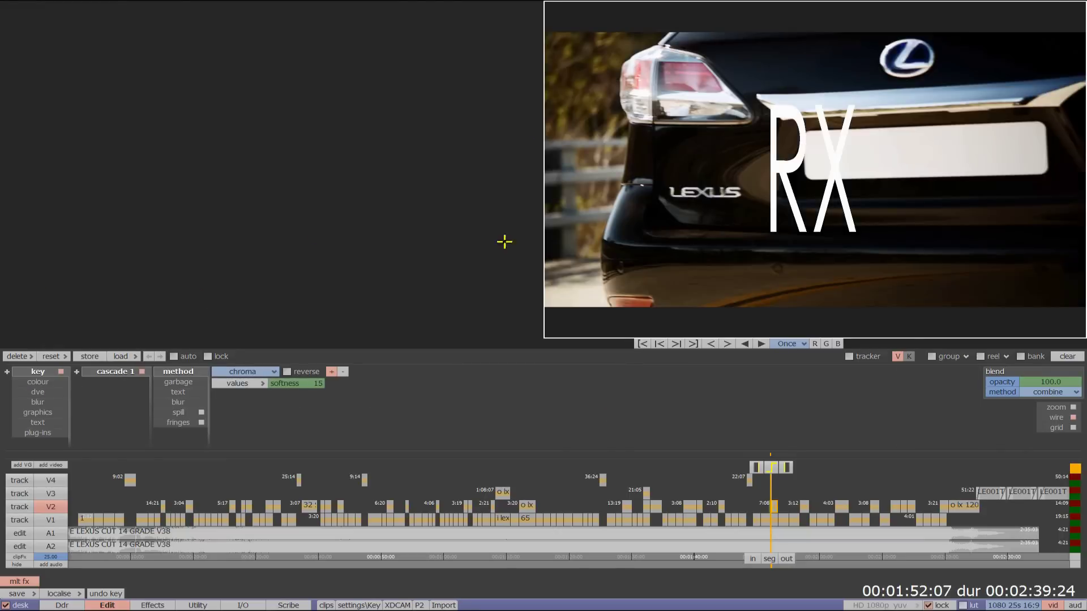
pyautogui.click(30, 383)
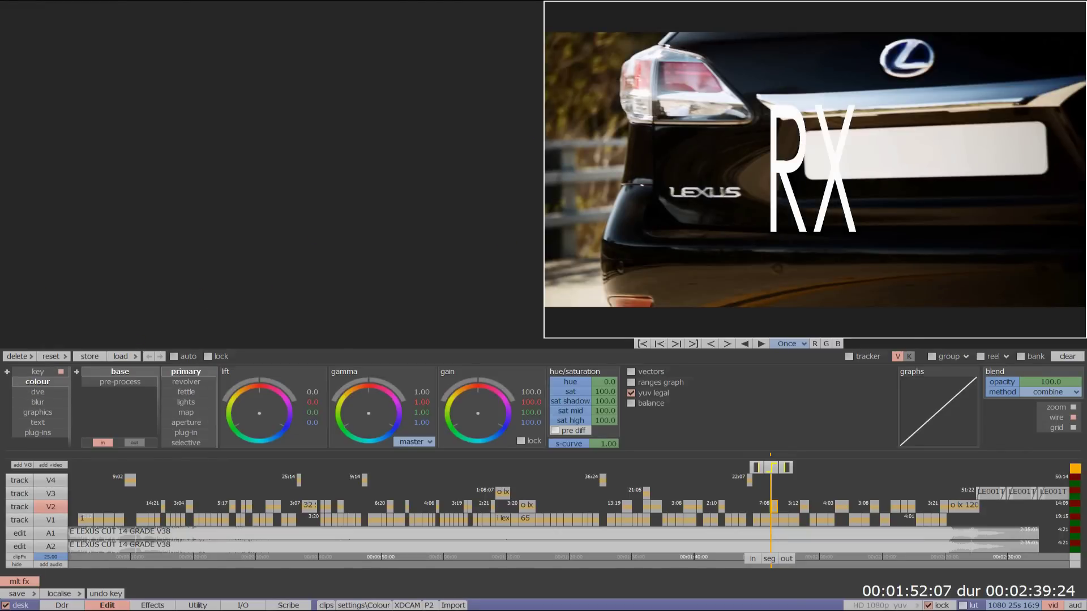
pyautogui.moveTo(37, 383); pyautogui.dragTo(38, 371)
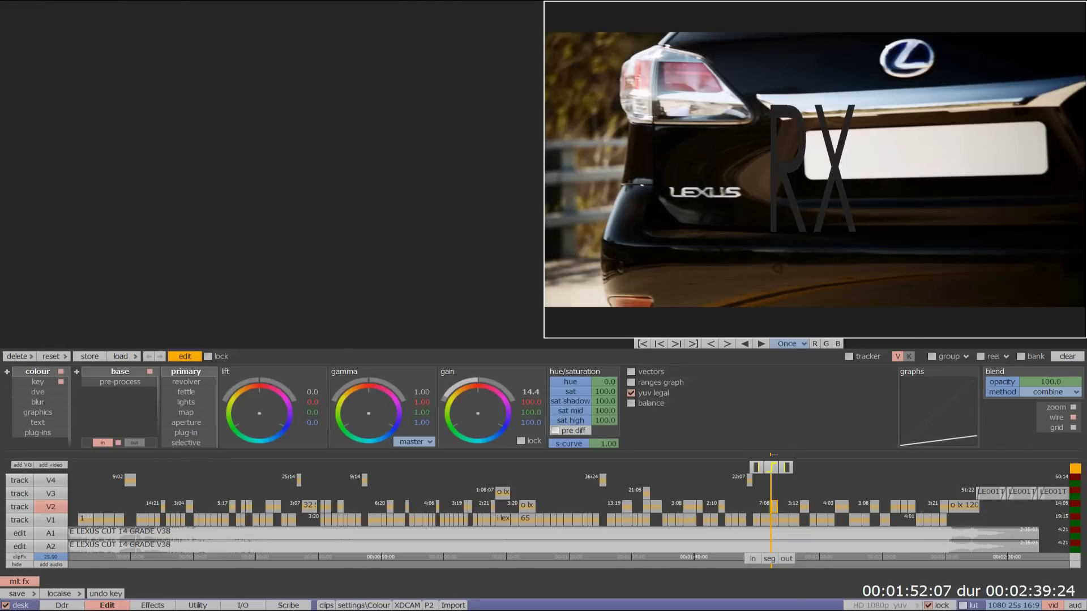
# - In the DVE tracks options, use all four points of Track 1 to pin RX onto the plate
pyautogui.click(38, 392)
pyautogui.click(137, 412)
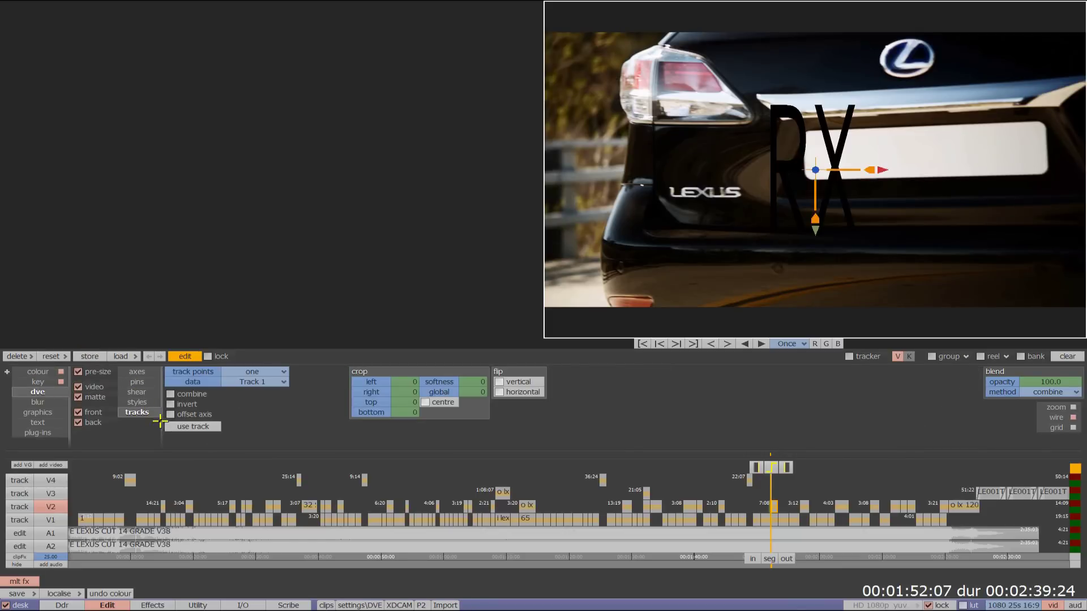
pyautogui.click(252, 372)
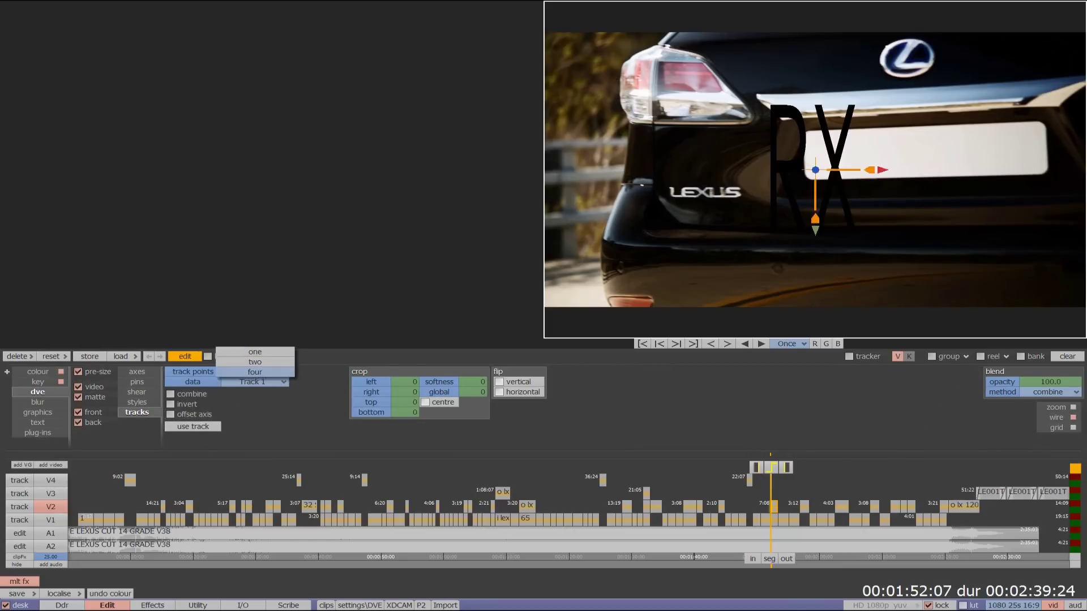
pyautogui.click(255, 372)
pyautogui.click(194, 426)
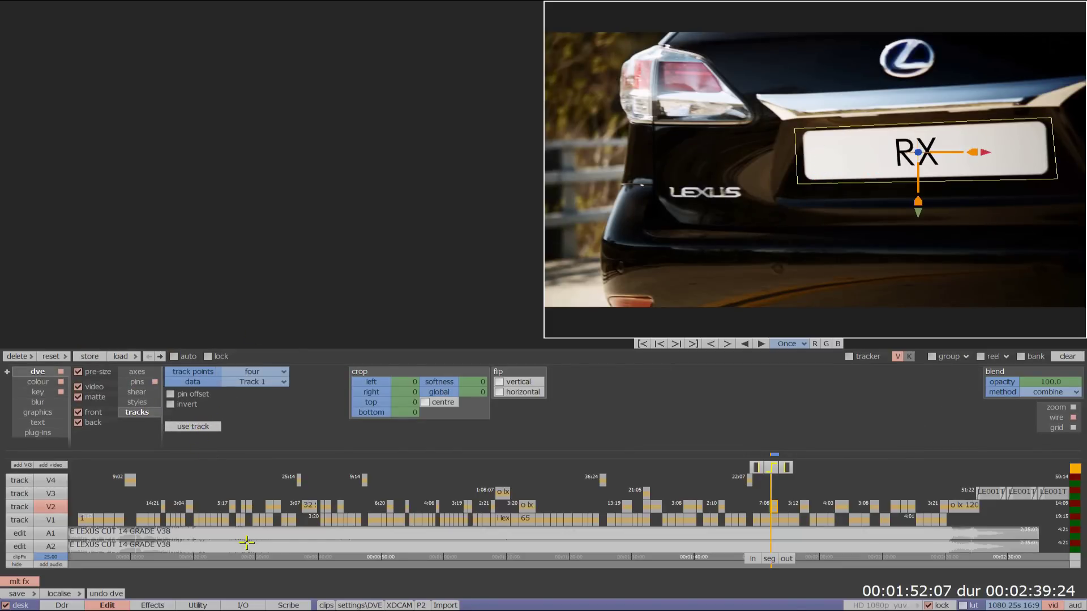
# - Lower the RX blend opacity to semi-transparent and raise blur depth to about 16.79
pyautogui.click(1046, 383)
pyautogui.moveTo(1050, 382); pyautogui.dragTo(1038, 372)
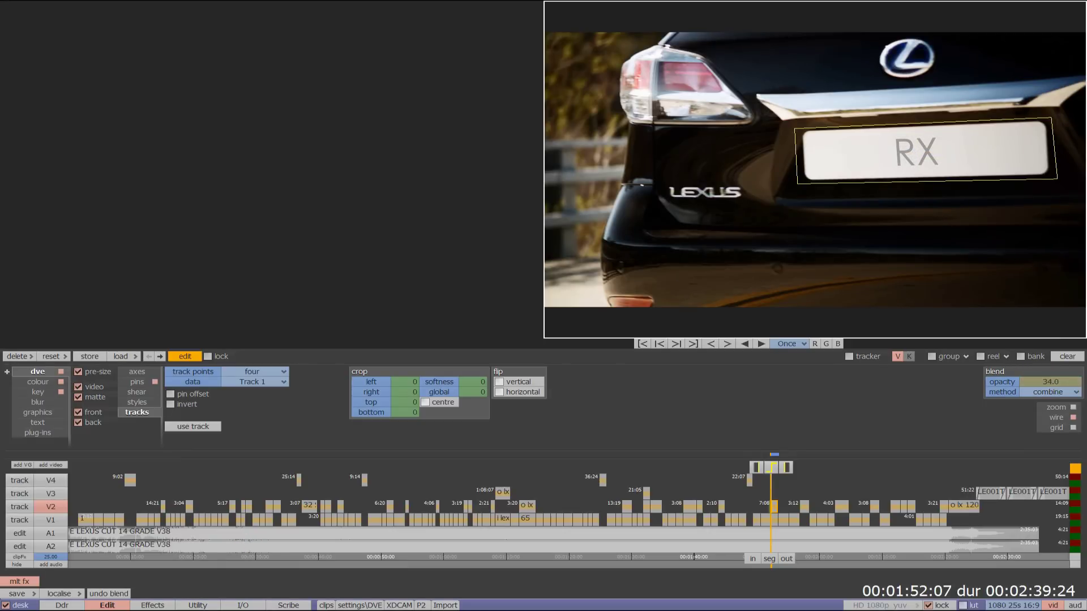
pyautogui.click(38, 402)
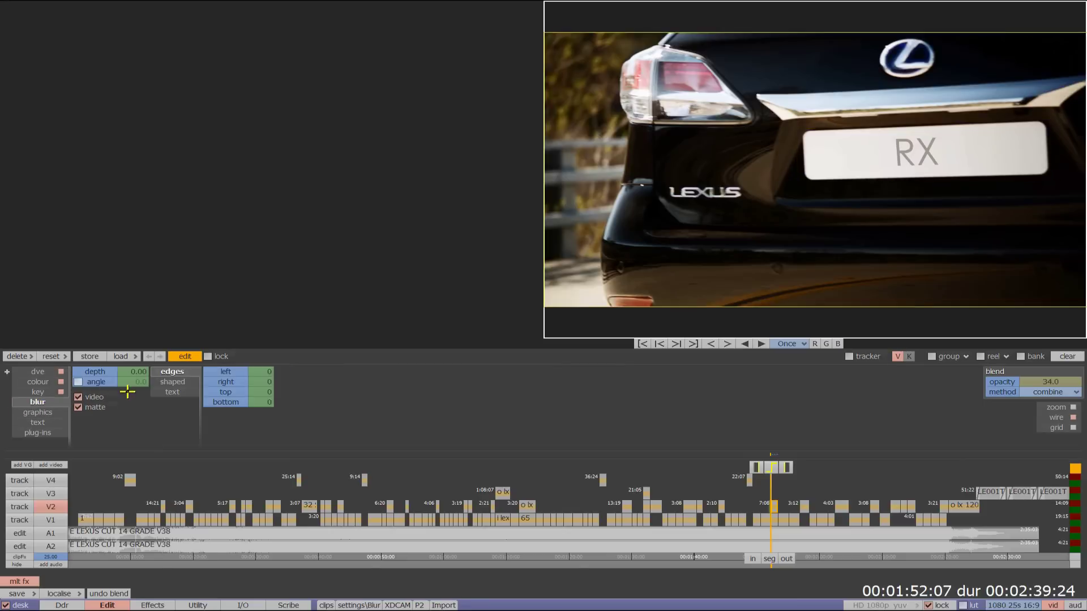
pyautogui.moveTo(130, 376); pyautogui.dragTo(141, 367)
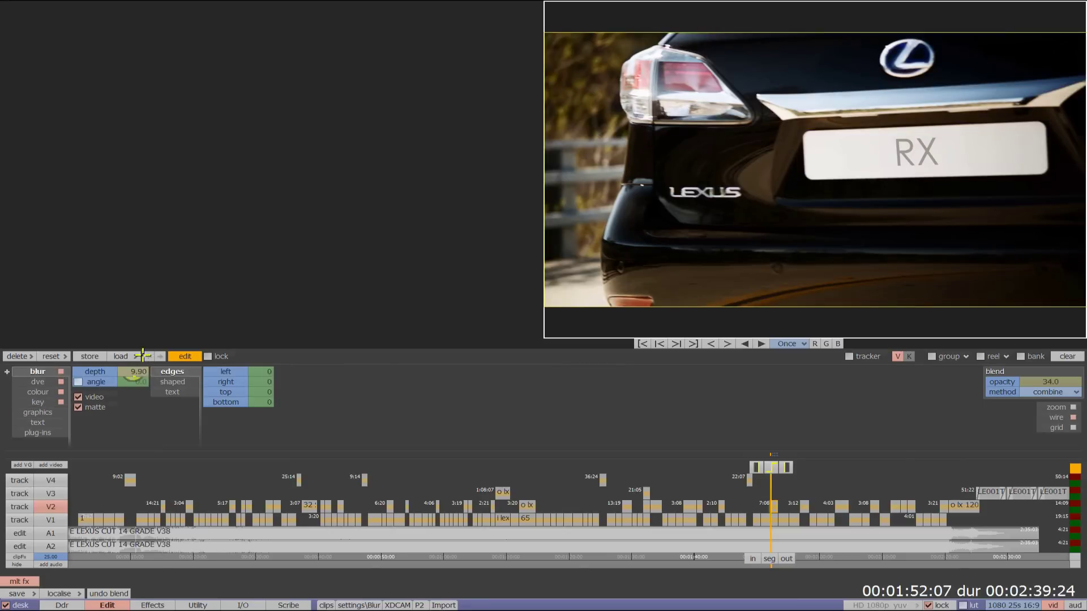
pyautogui.moveTo(143, 357); pyautogui.dragTo(144, 363)
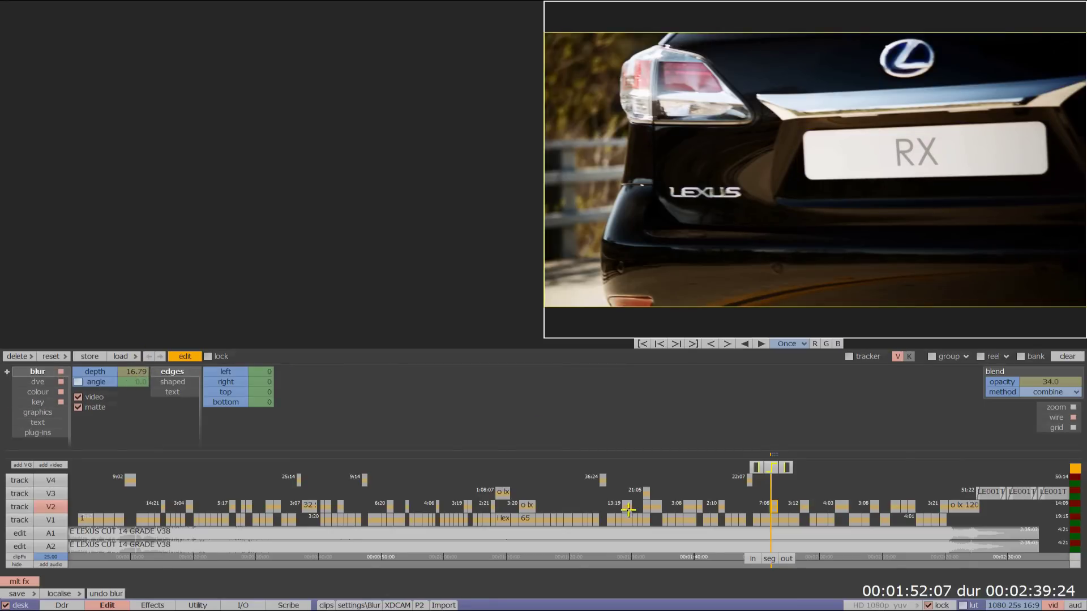